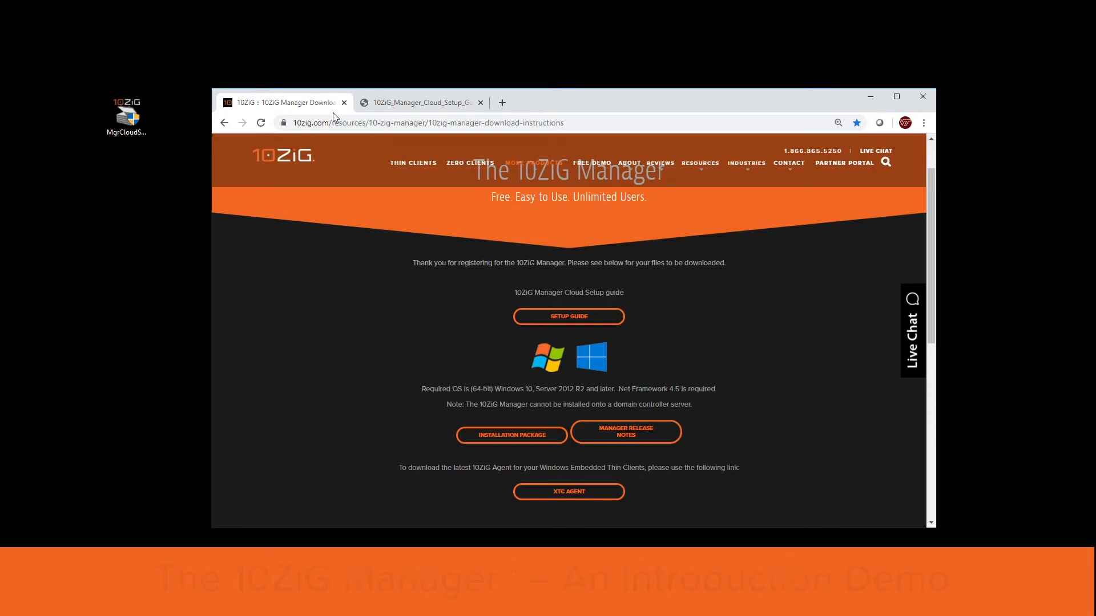
Open the 10ZiG Manager download page at 10zig.com/manager and go to its download options.
left_click(361, 124)
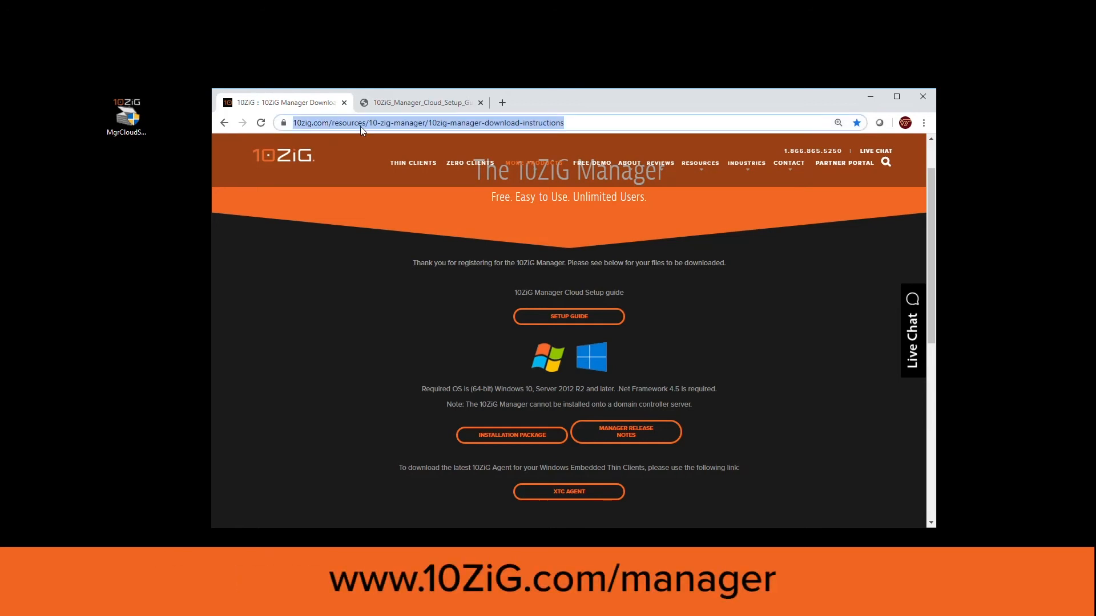
type("10zig.com/ma")
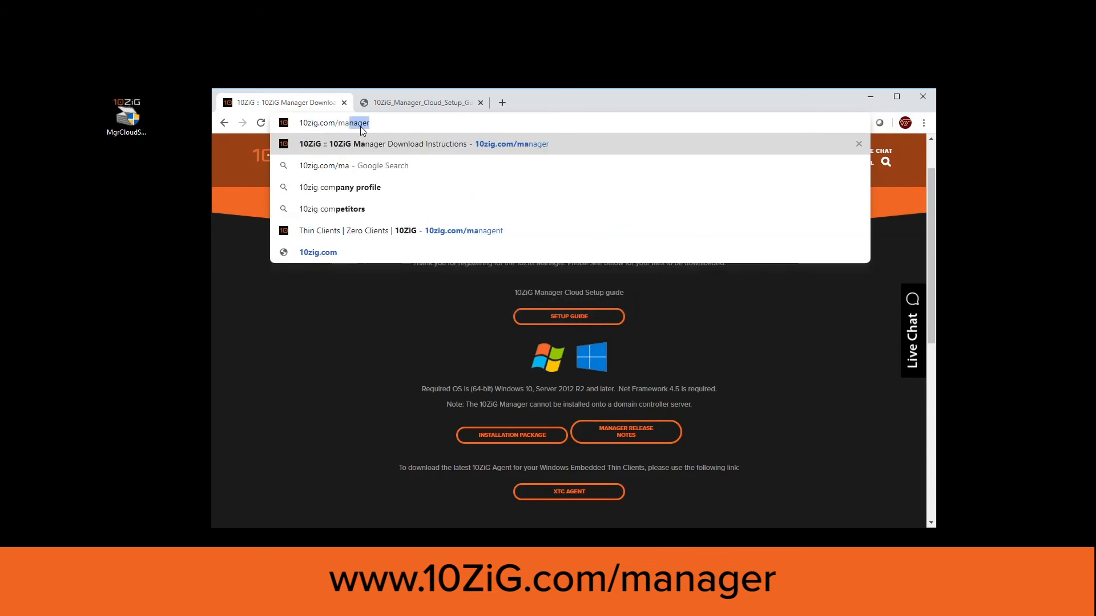
key("Return")
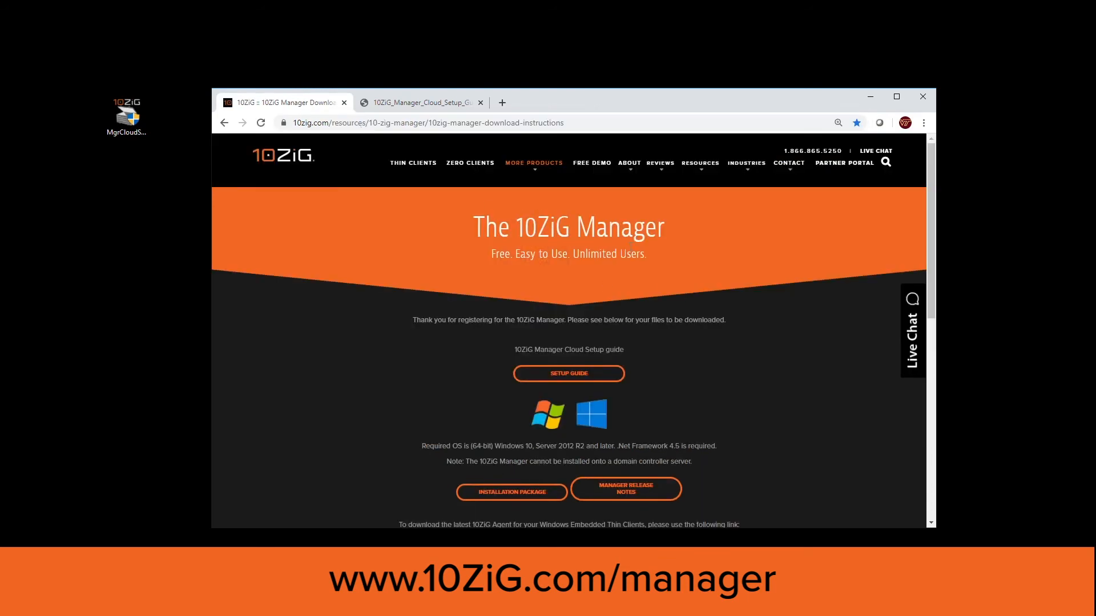
scroll(565, 322, "down", 1)
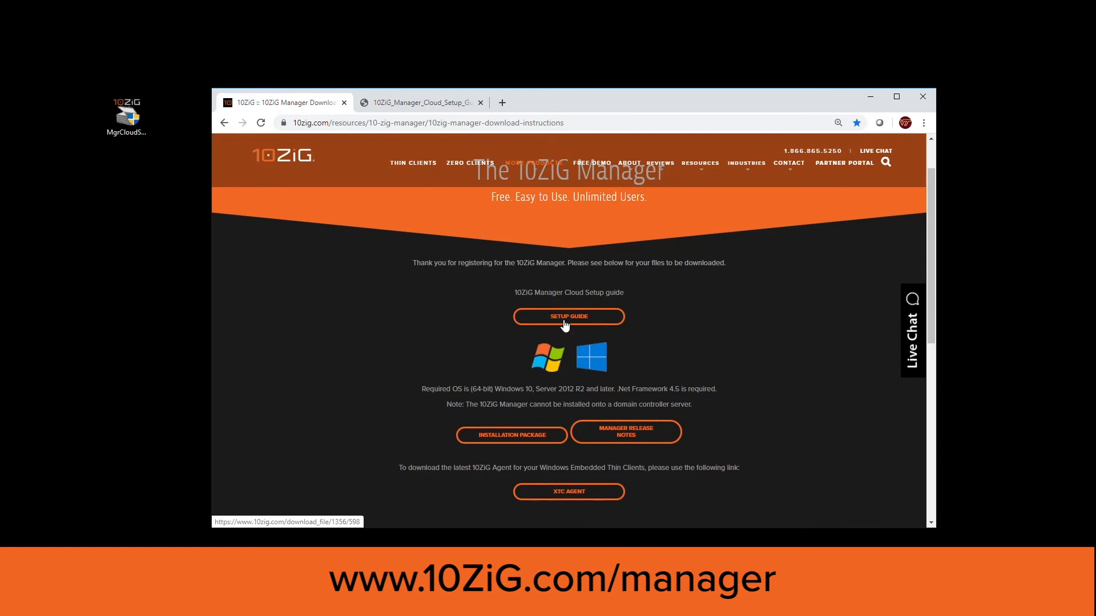
left_click(490, 437)
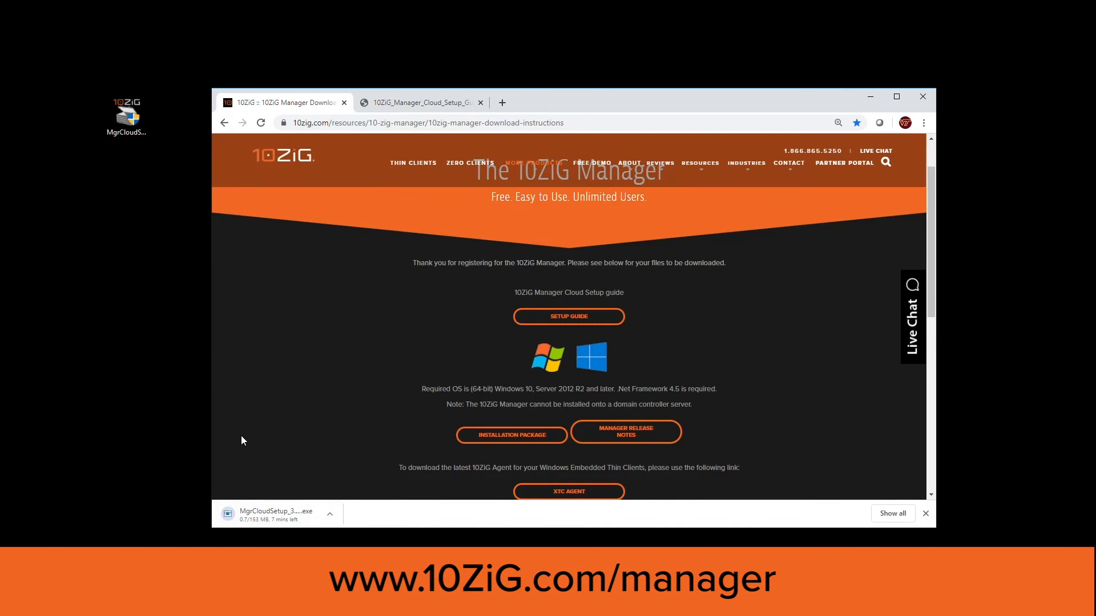
left_click(329, 515)
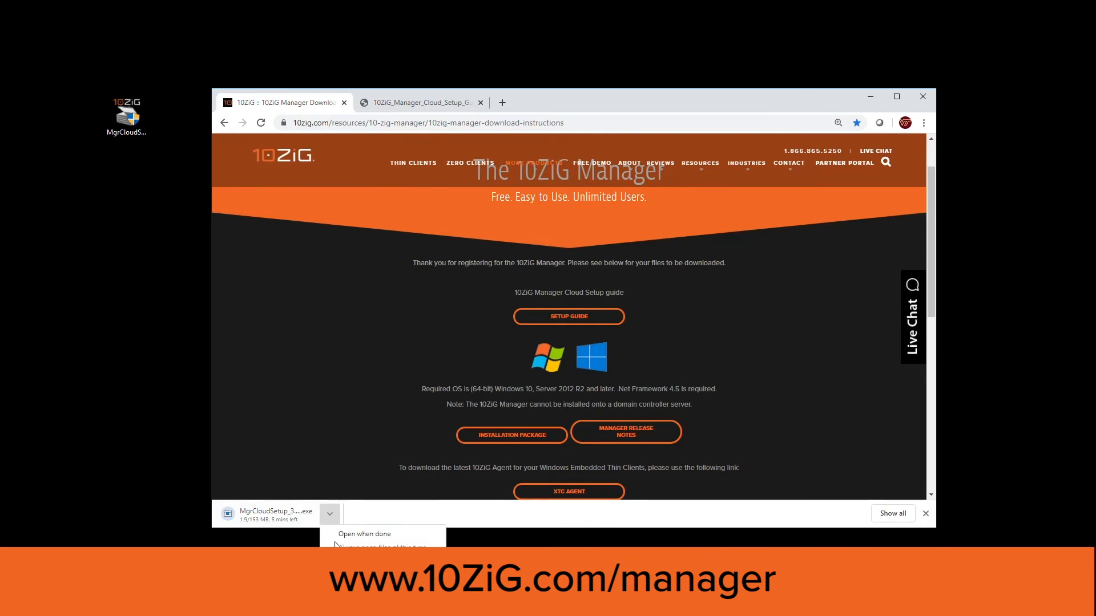
left_click(352, 598)
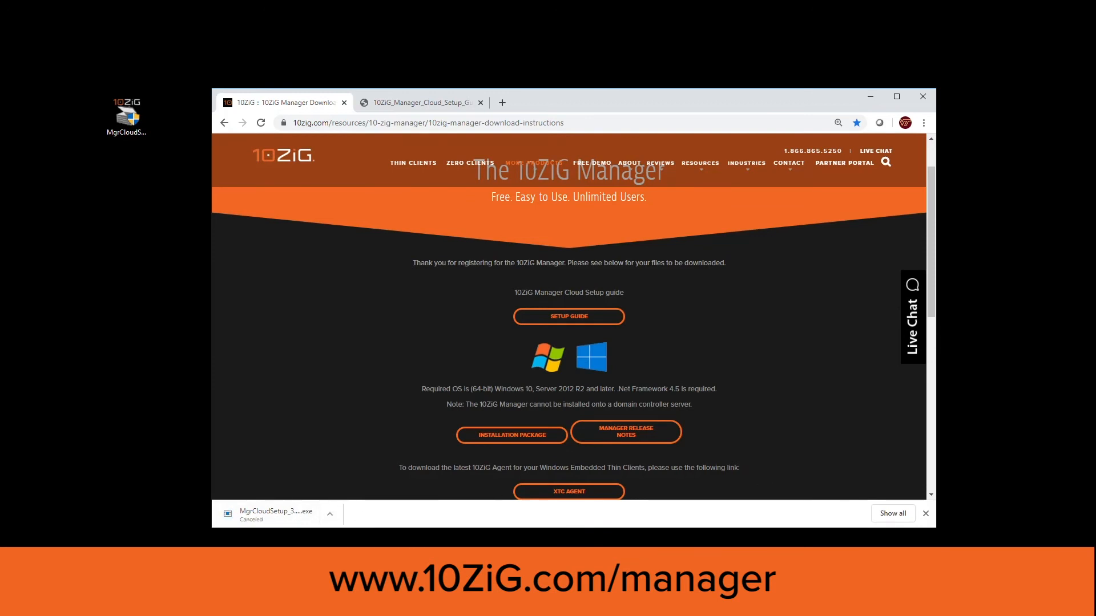
left_click(926, 513)
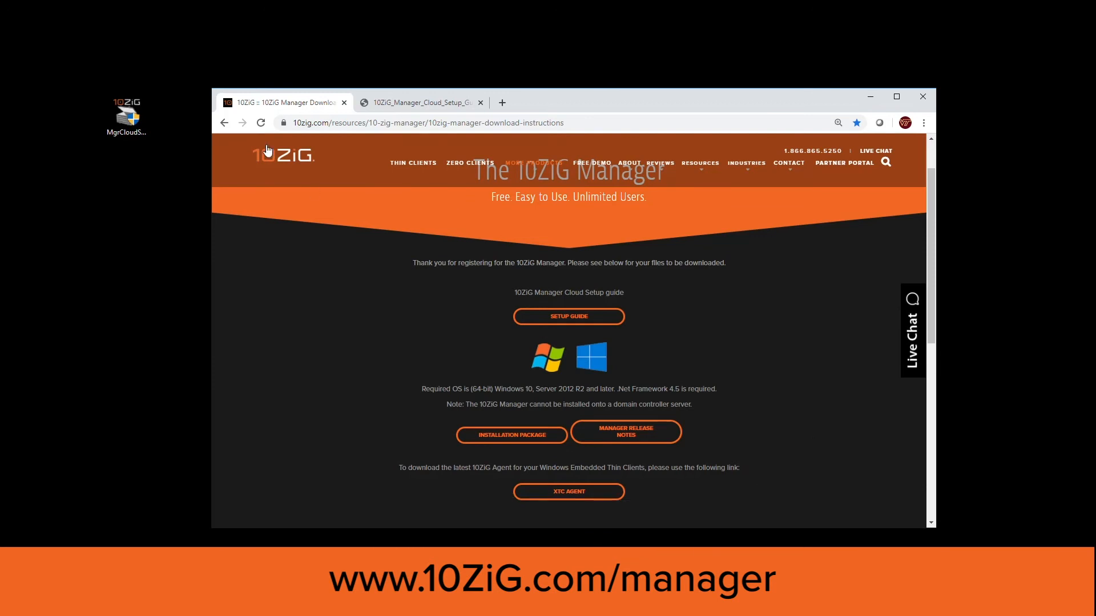
Run the MgrCloudSetup installer and install the Server, Console, Cloud Connector and Web Console components in the default folder.
double_click(136, 130)
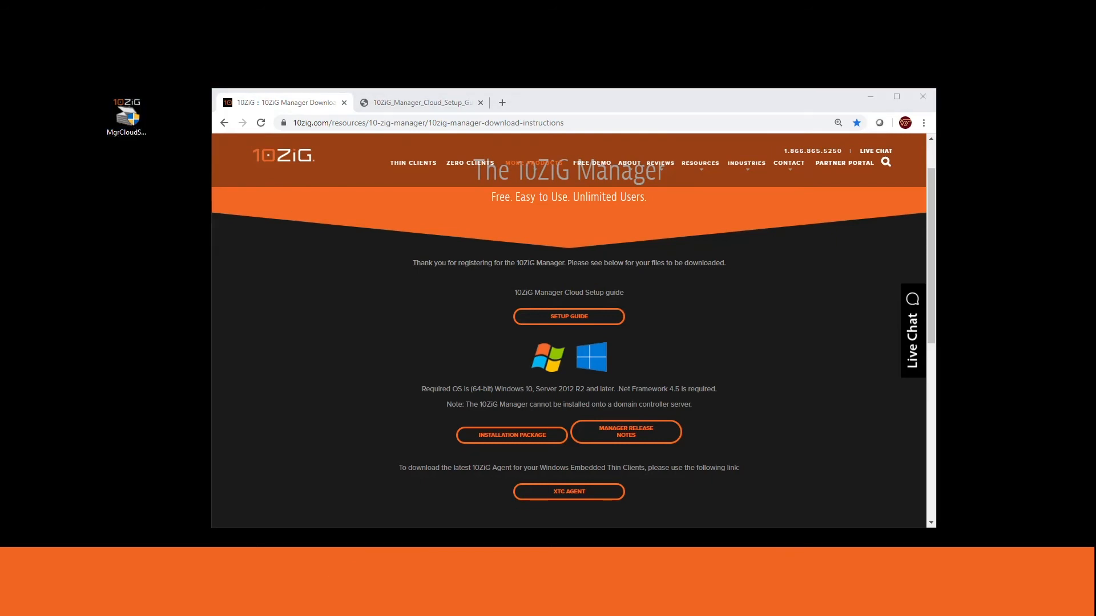
left_click_drag(745, 237, 502, 221)
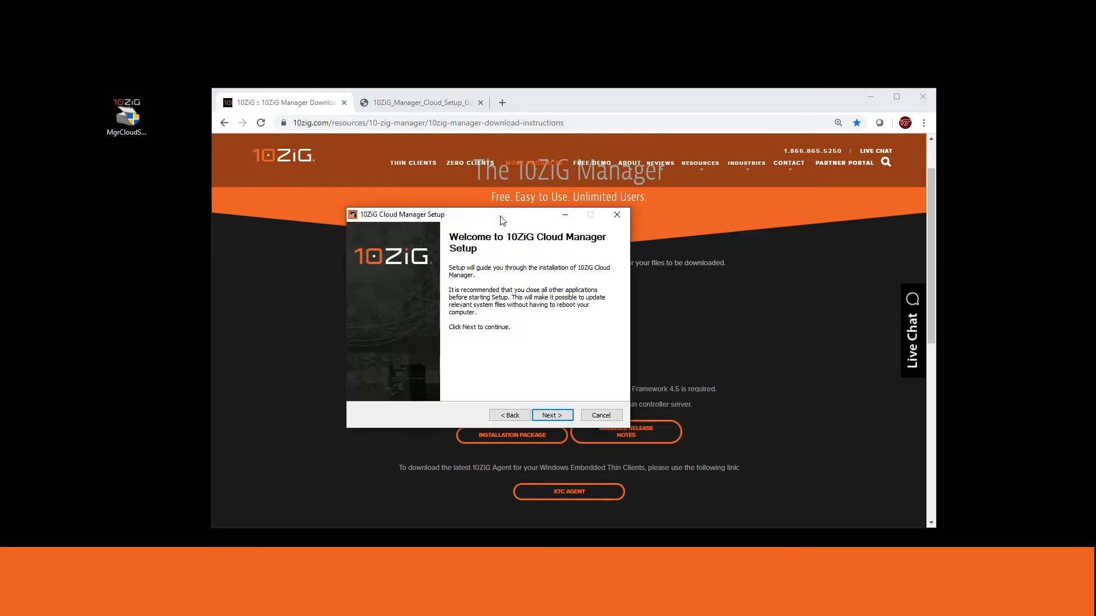
left_click(546, 416)
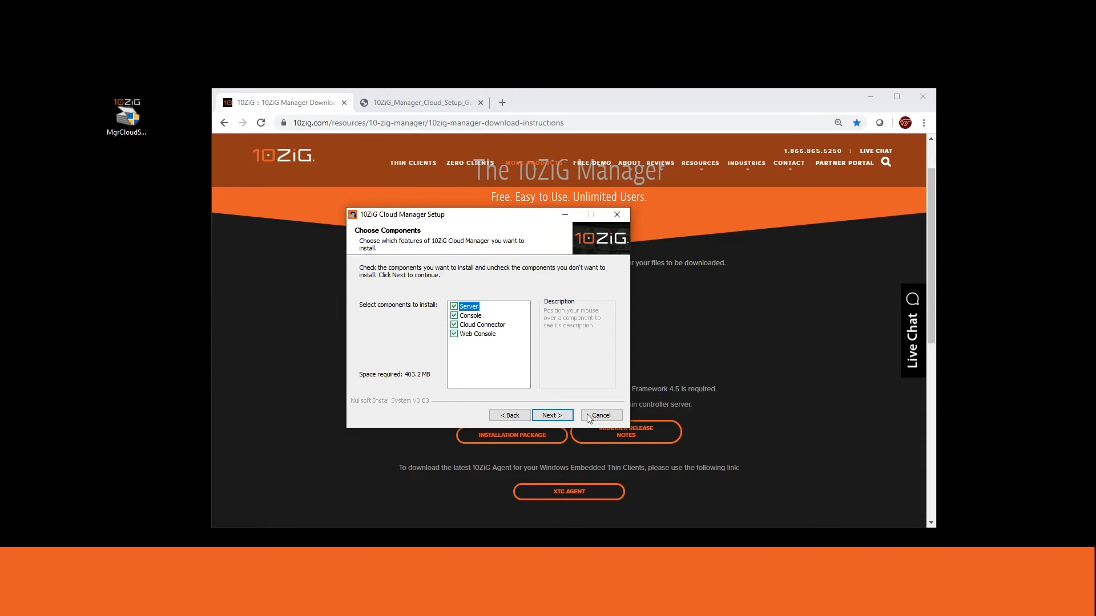
left_click(562, 417)
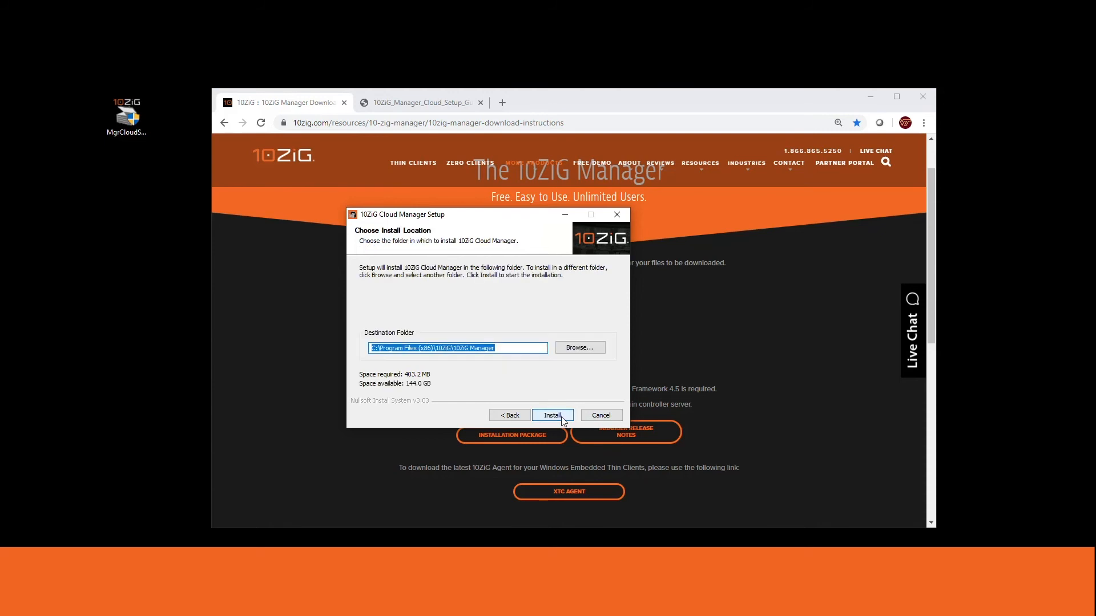
left_click(562, 418)
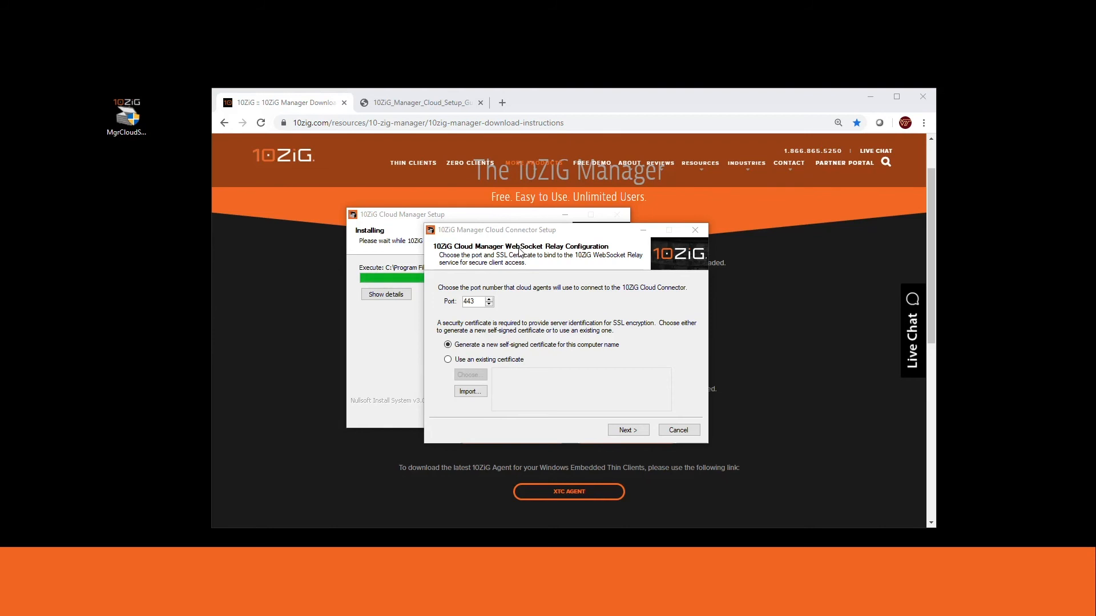
Accept port 443 with a new self-signed certificate for the Cloud Connector and install the Web Console in C:\inetpub\10ZiG Manager Web.
left_click(630, 430)
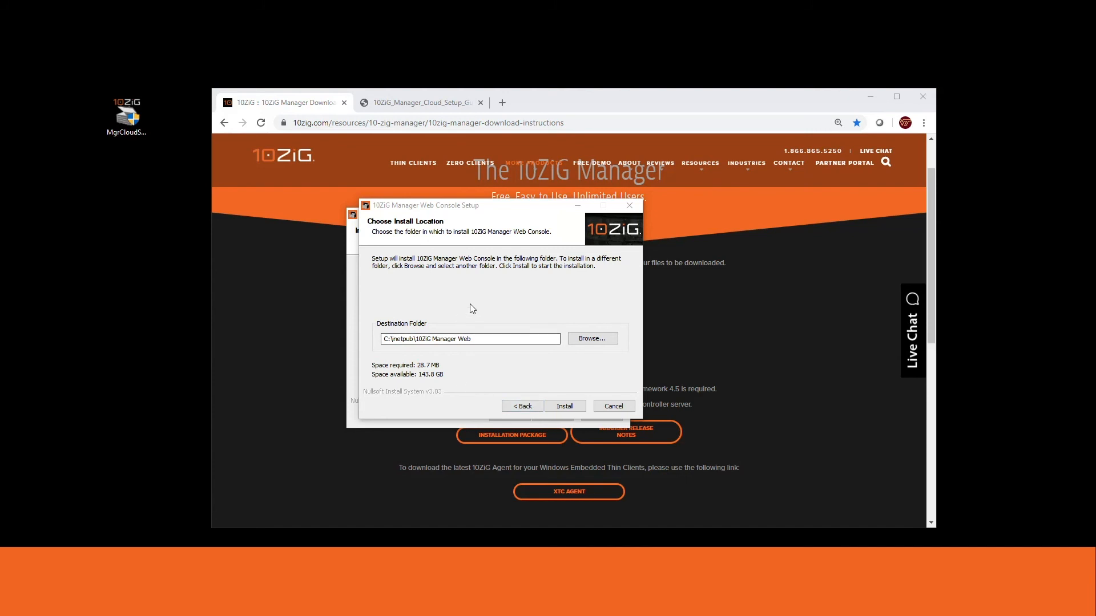
left_click(578, 406)
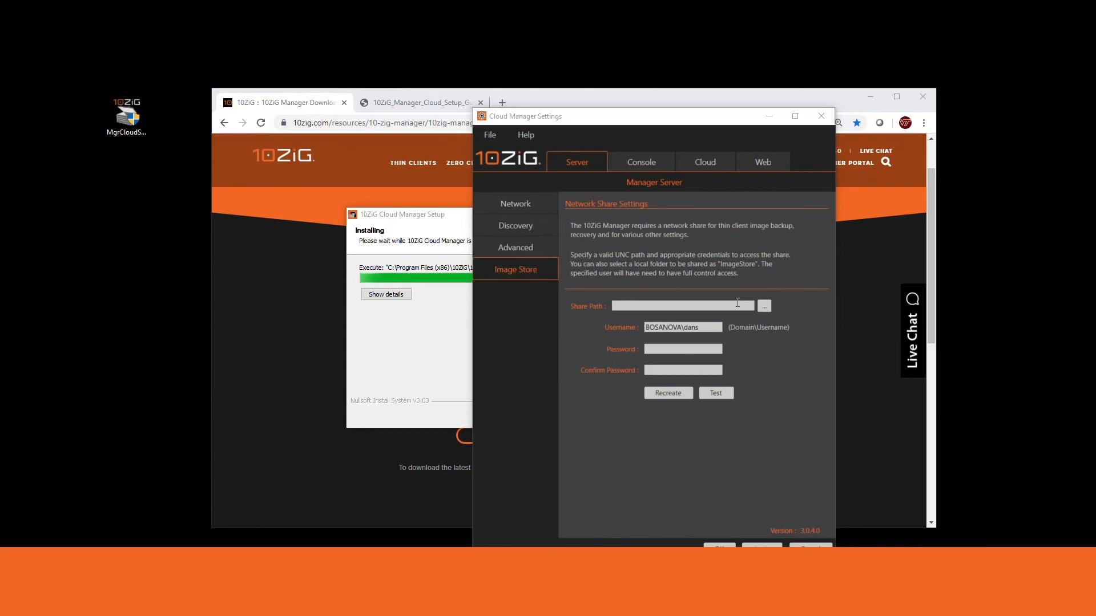
Set the Image Store network share path to the C:\ImageStore folder.
left_click(767, 307)
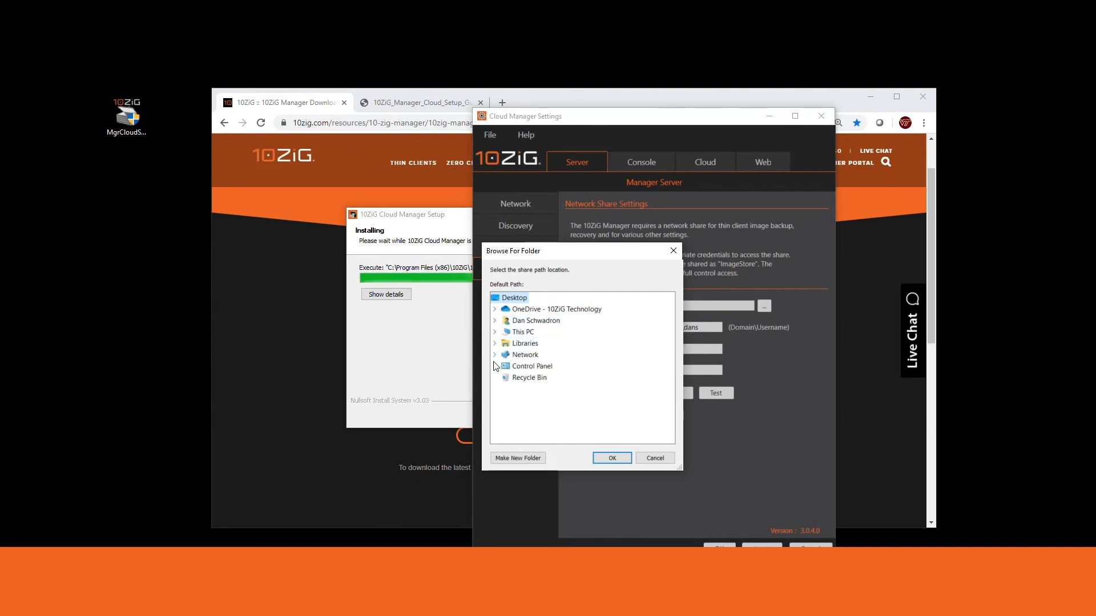
left_click(495, 333)
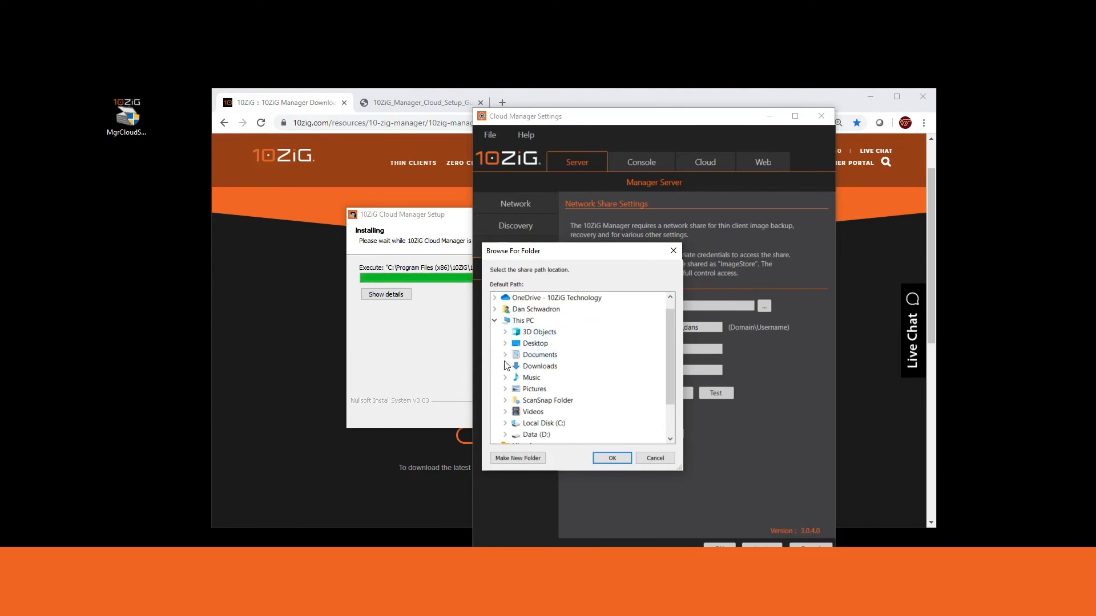
left_click(504, 423)
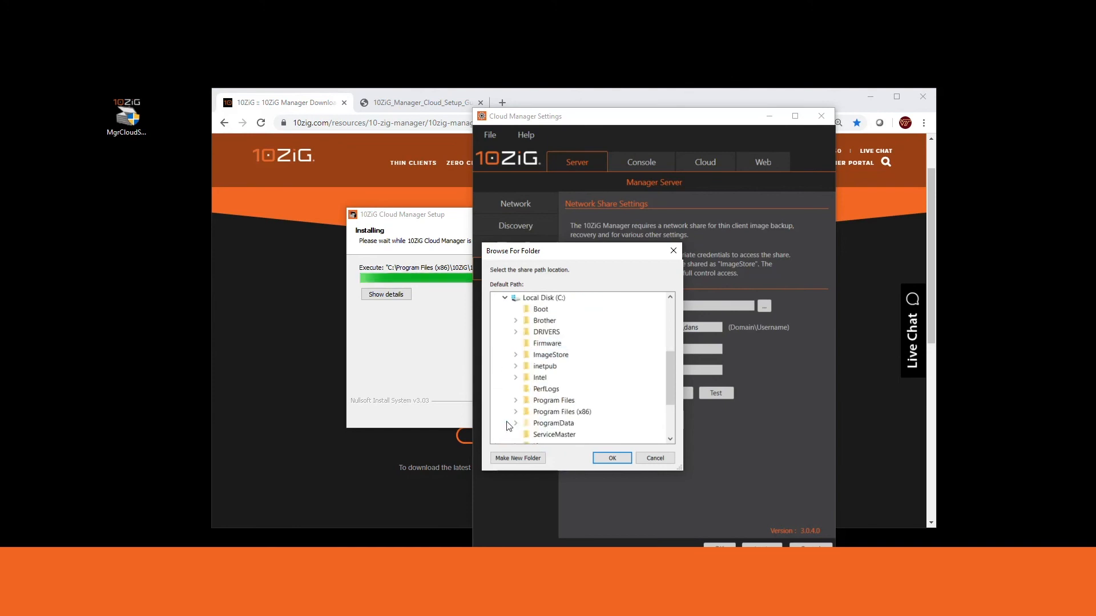
double_click(548, 354)
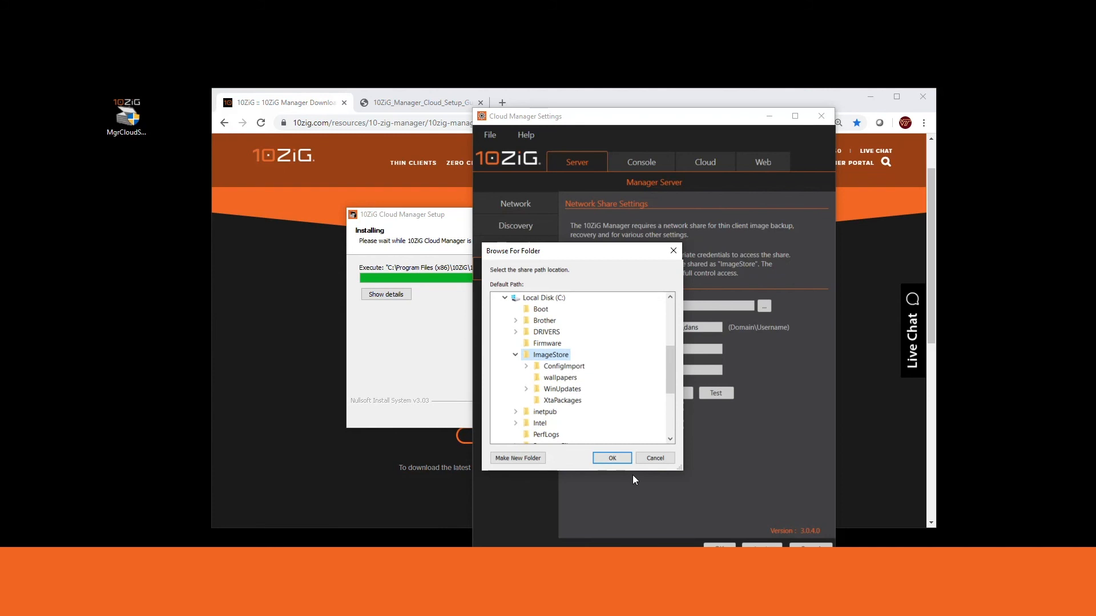
left_click(627, 459)
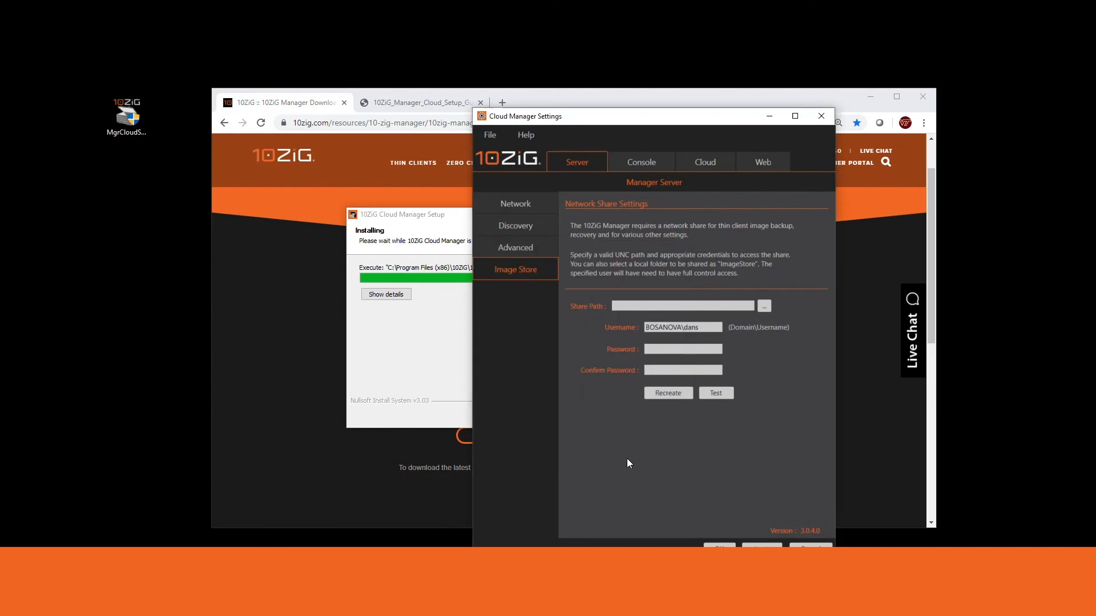
Enter and confirm the share account's password, and create the share using C:\ImageStore as ImageStore.
left_click(676, 349)
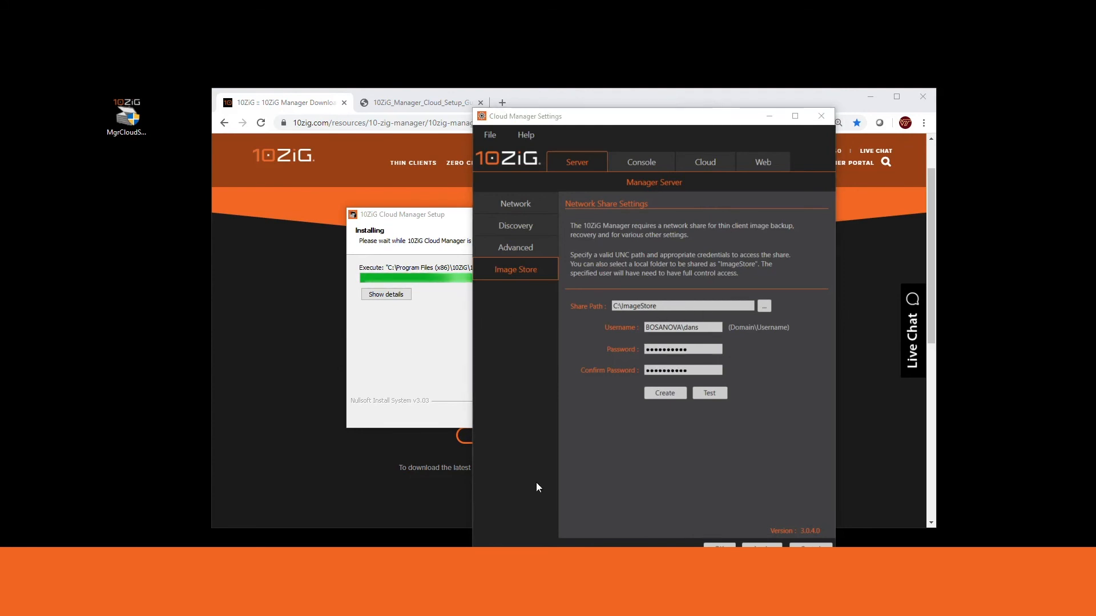
left_click(668, 399)
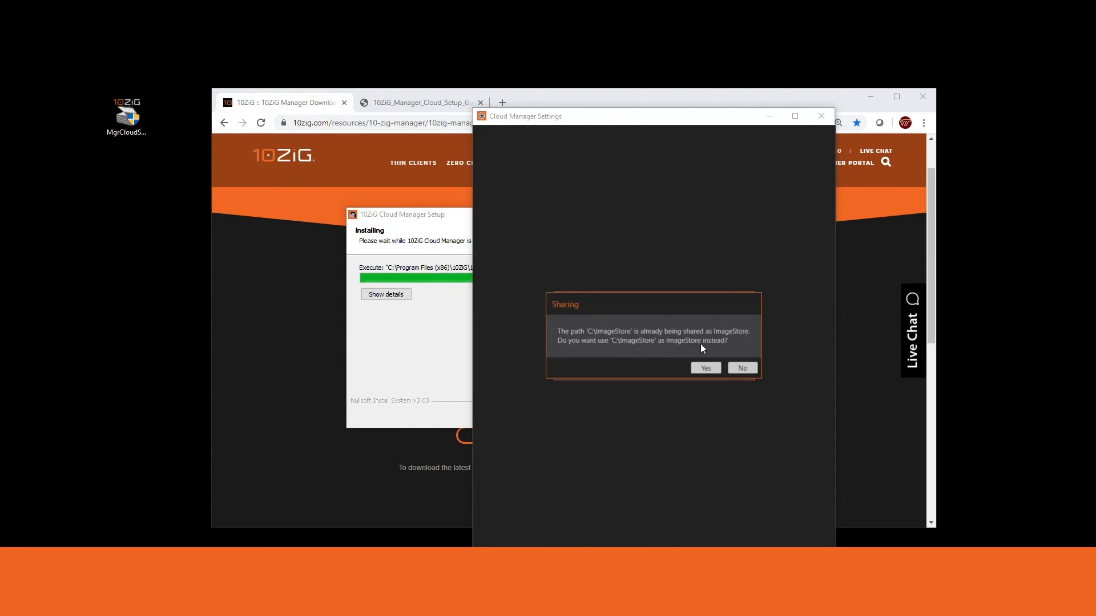
left_click(707, 368)
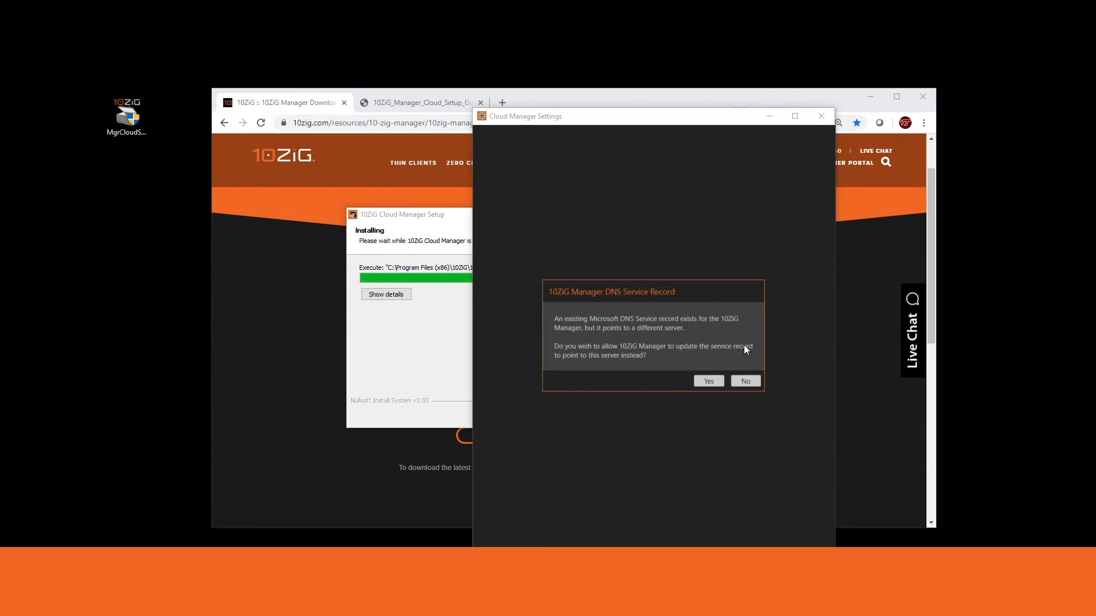
Decline the DNS service record update and finish the Cloud Manager setup with the Service Controller set to start.
left_click(755, 382)
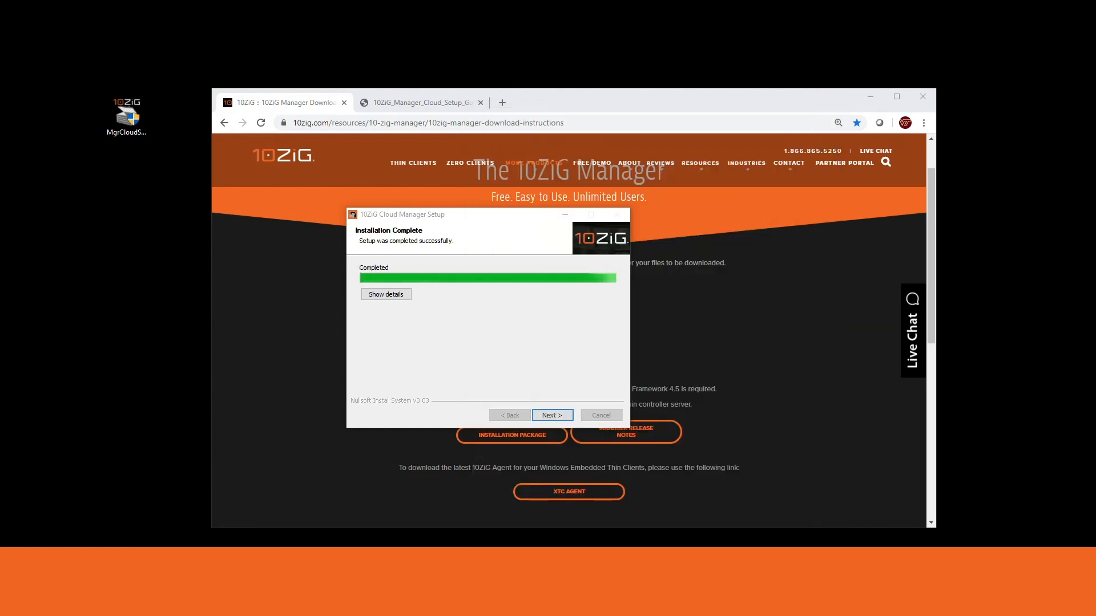
left_click(549, 419)
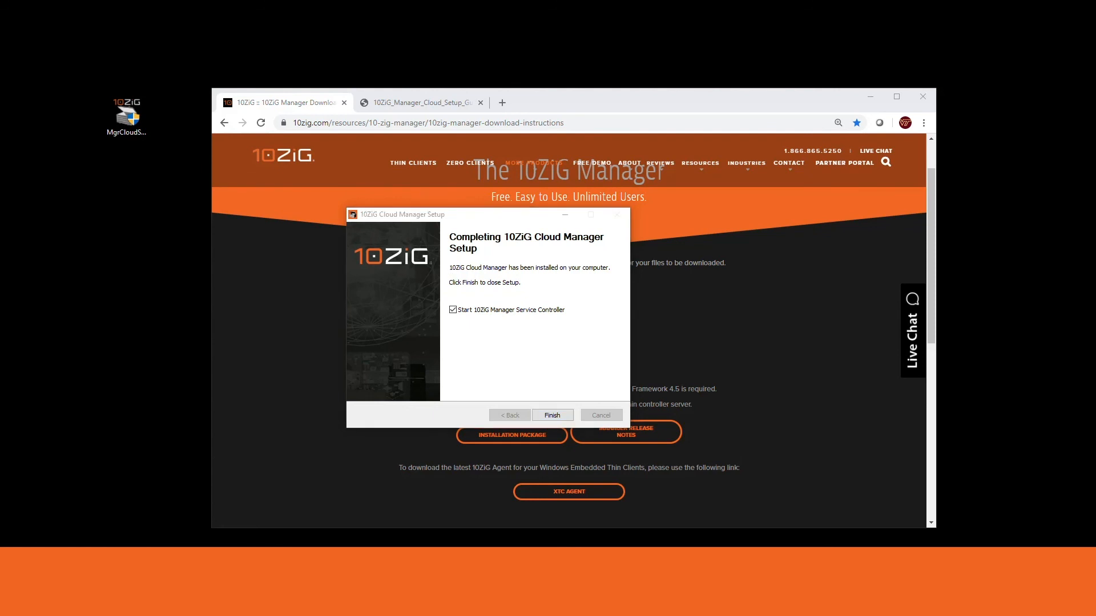
left_click(552, 414)
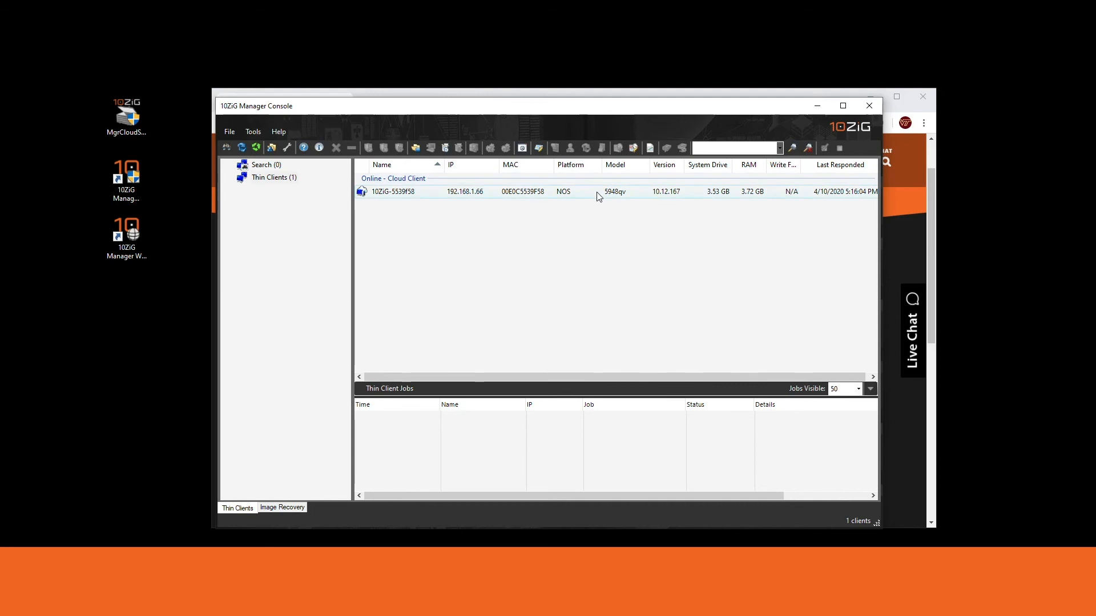
Open the 10ZiG Manager Web Console and place the desktop Manager Console window in front of it.
left_click(428, 570)
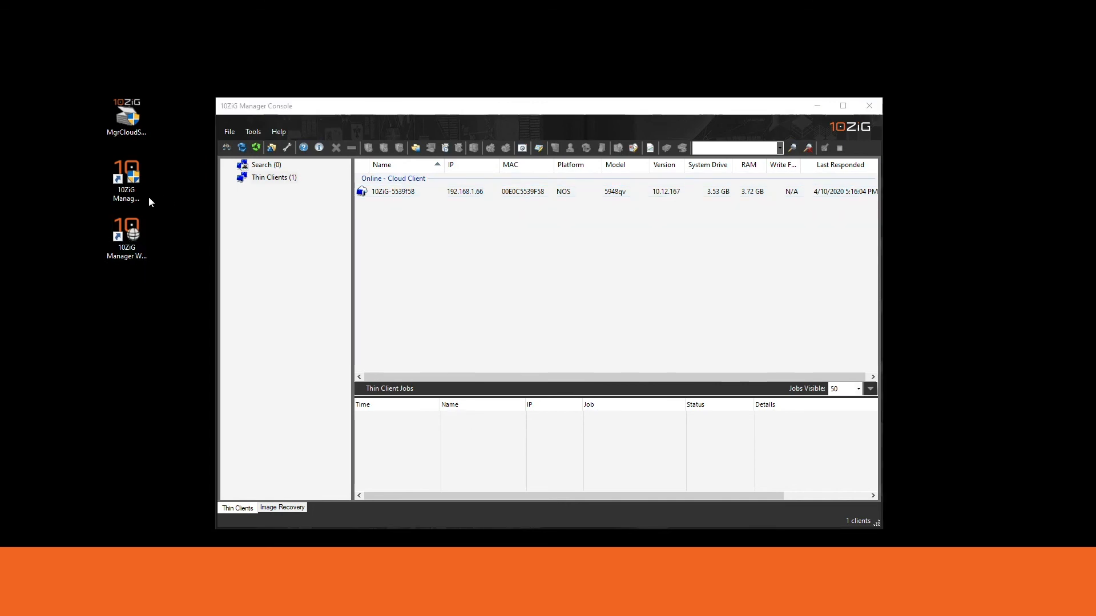
left_click(125, 234)
double_click(125, 232)
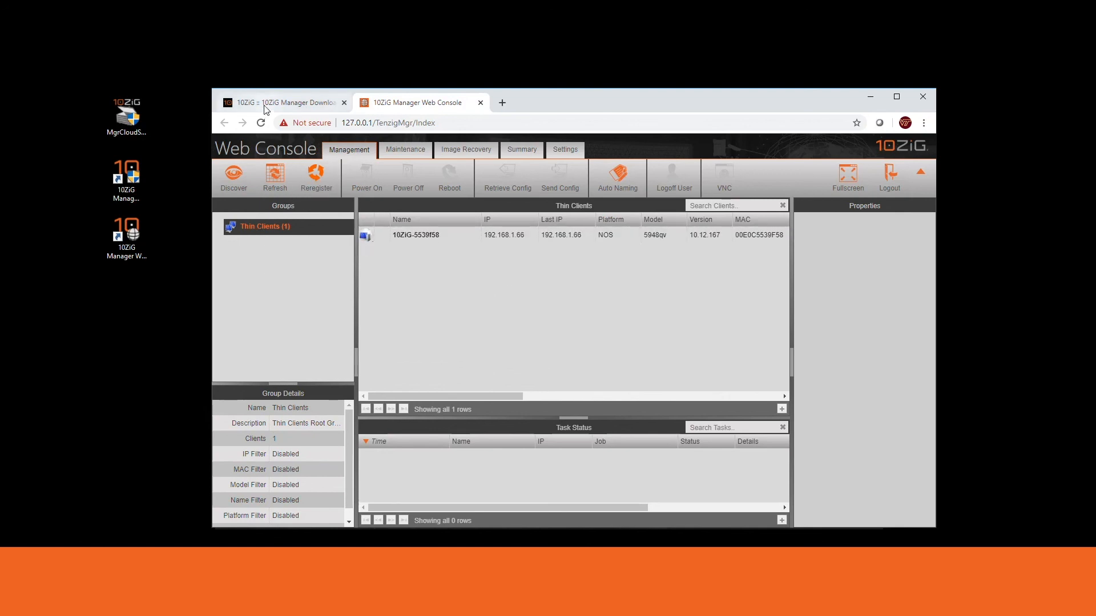
left_click_drag(623, 92, 561, 92)
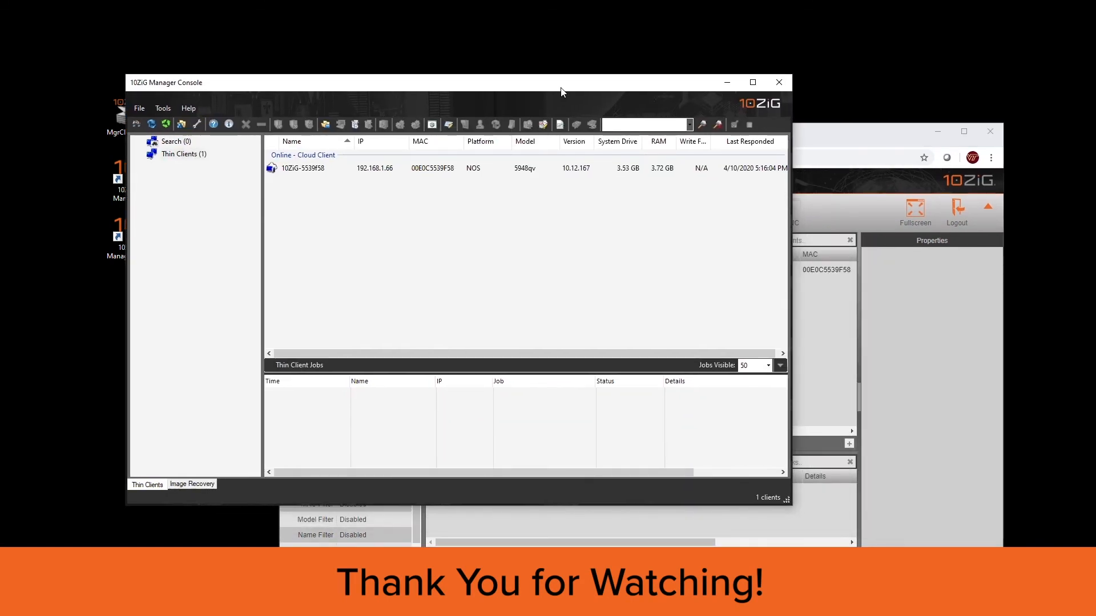